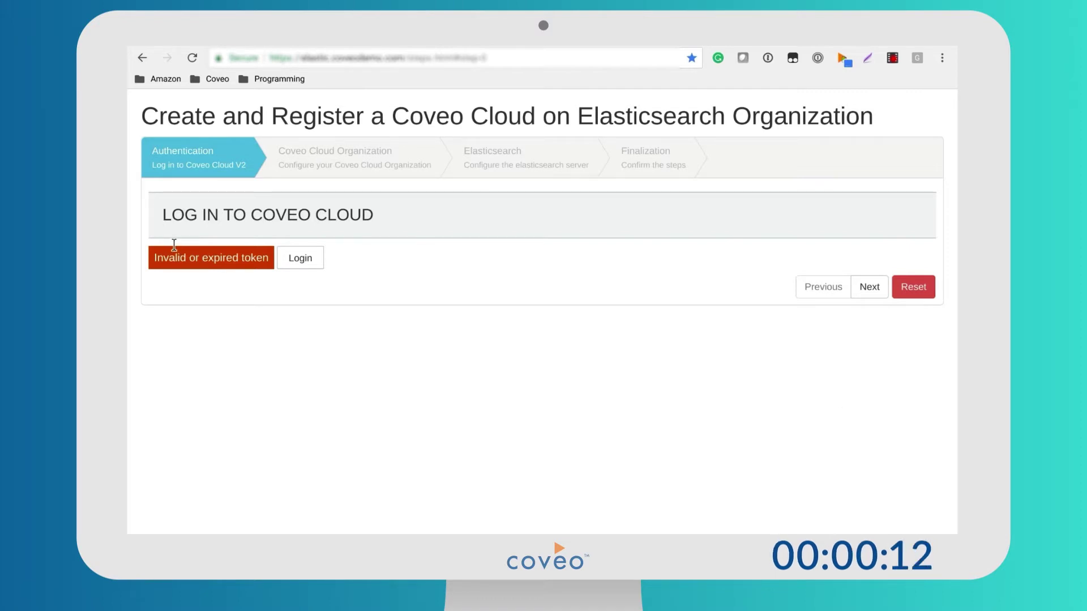
# Log in to Coveo Cloud with Google and advance the setup wizard to the organization step.
pyautogui.click(285, 259)
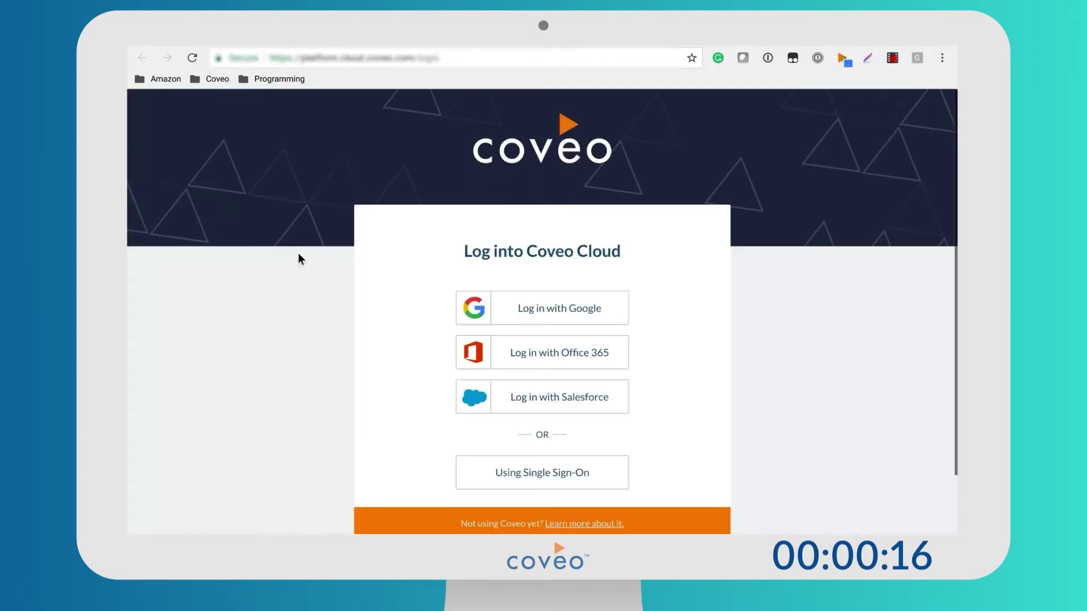
pyautogui.click(559, 317)
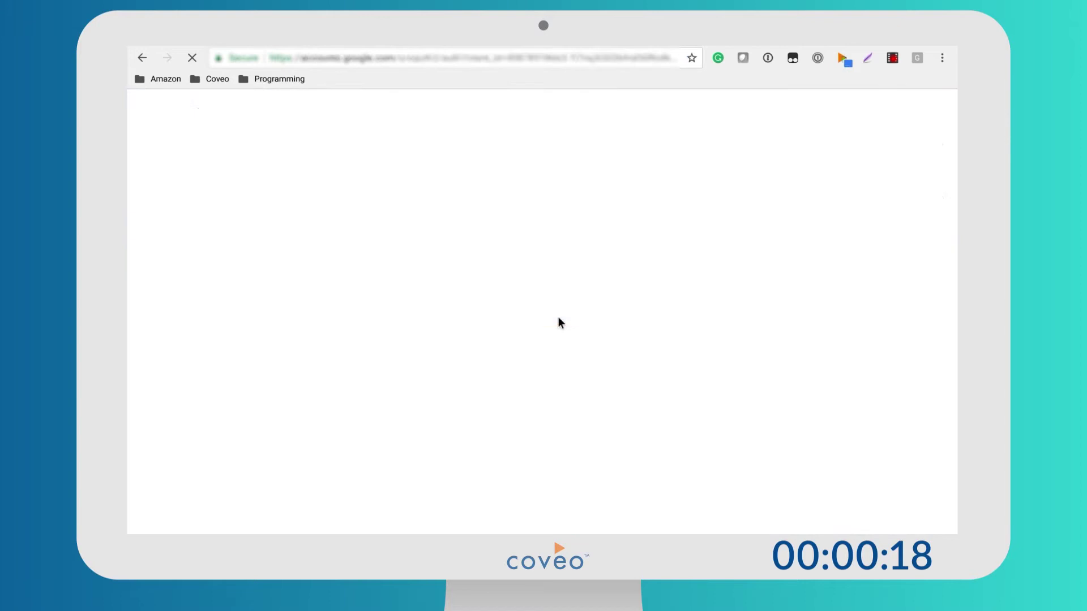
pyautogui.click(867, 289)
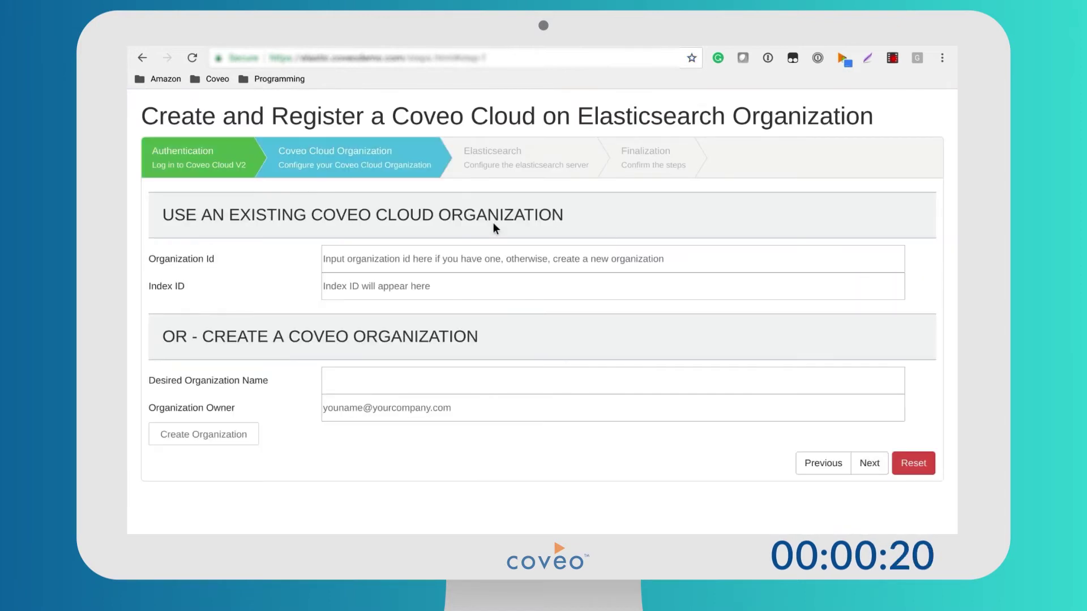
pyautogui.click(347, 379)
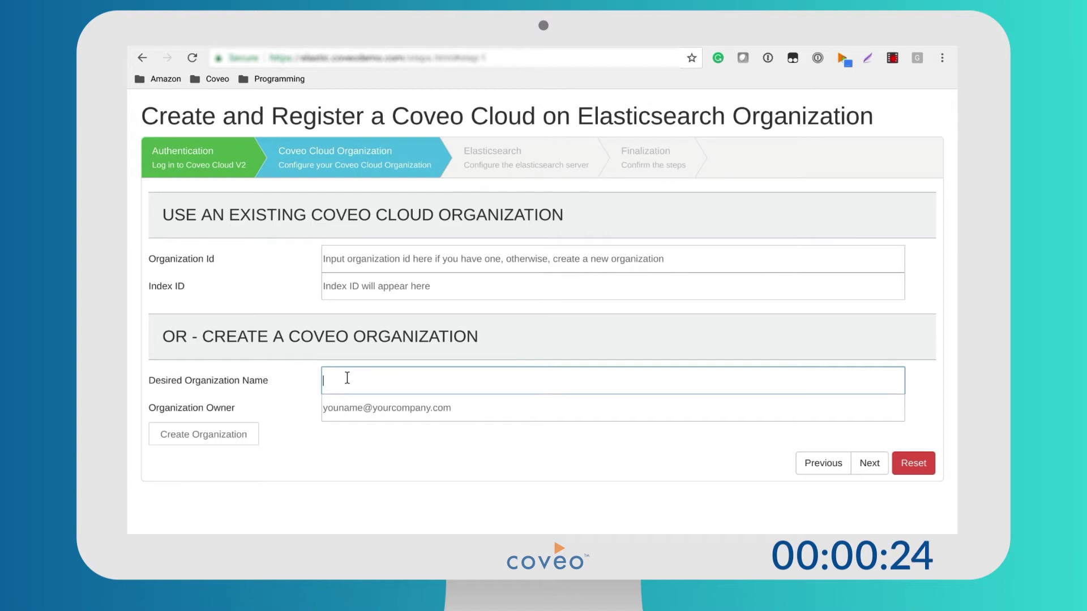
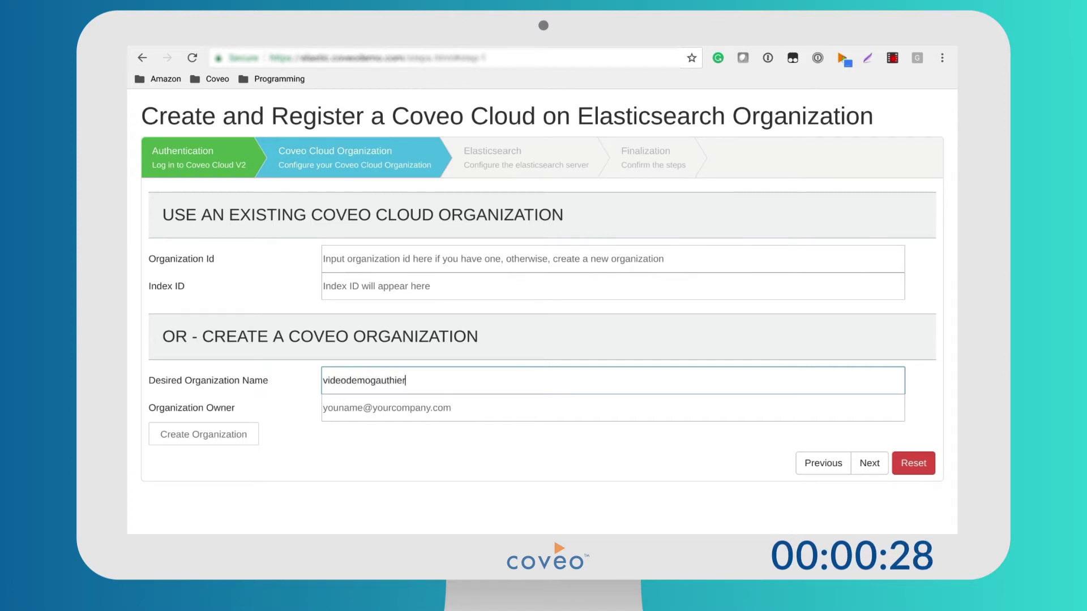
# Create a new Coveo organization, entering the organization name and the owner's e-mail address.
pyautogui.click(338, 401)
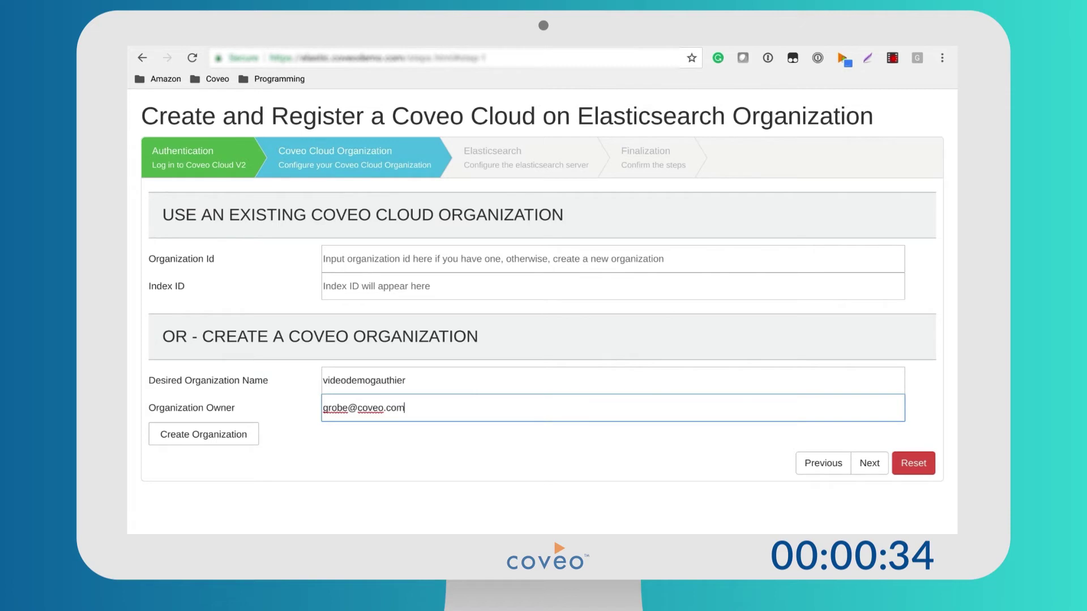
pyautogui.click(242, 434)
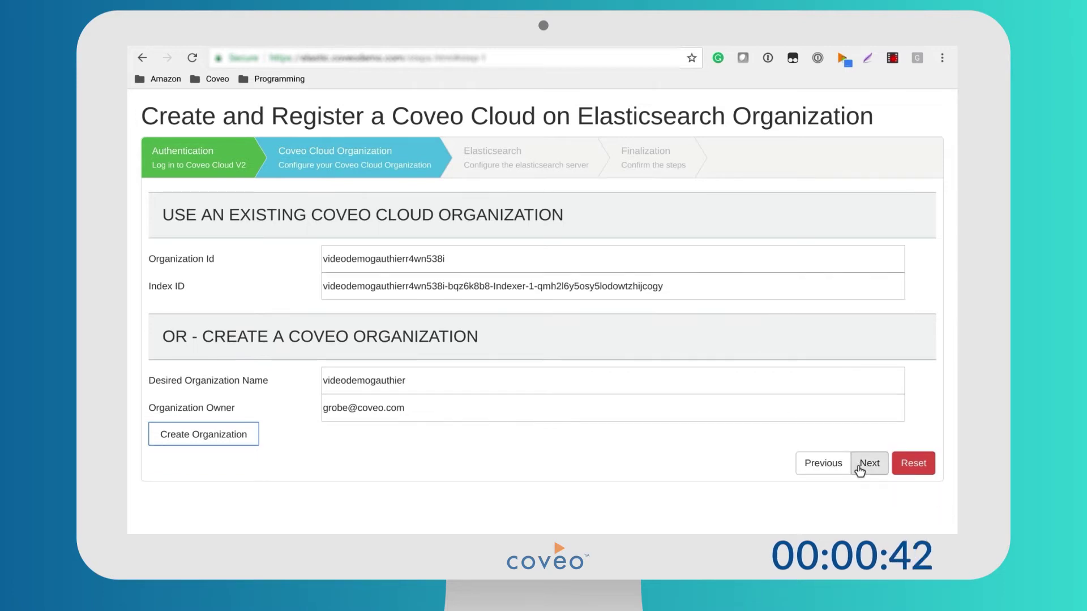
# On the Elasticsearch step, paste in the existing cluster's saved password and host URL.
pyautogui.click(860, 467)
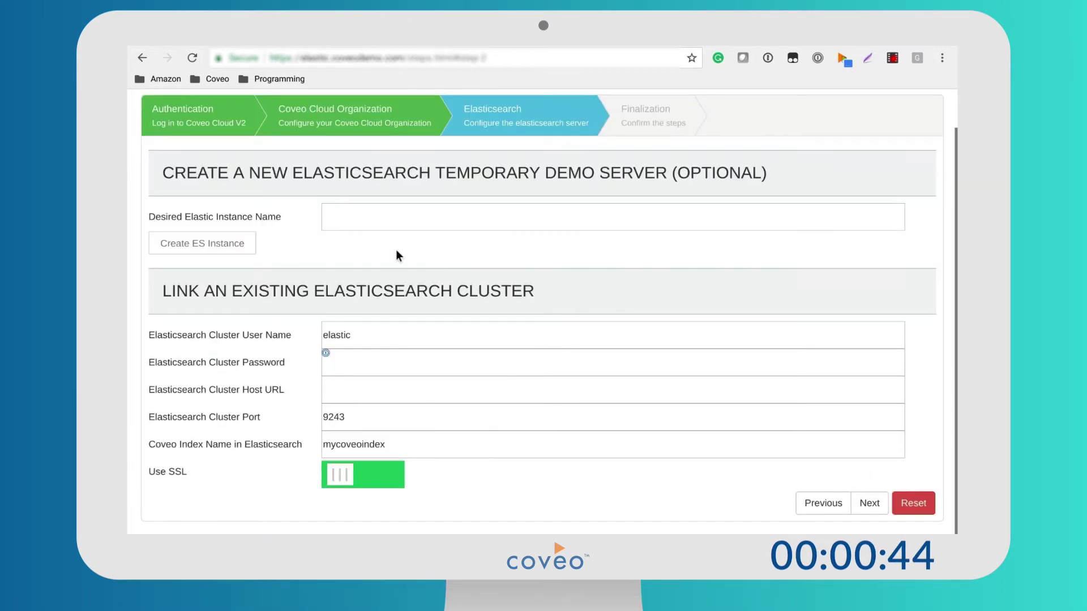
pyautogui.click(374, 357)
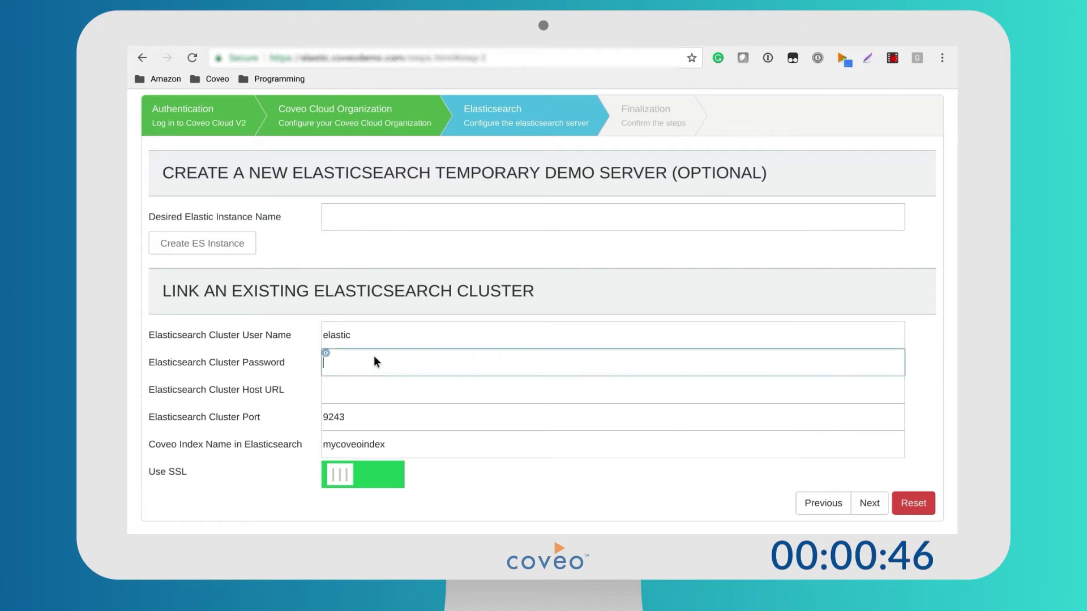
pyautogui.hotkey('ctrl', 'v')
pyautogui.press('Tab')
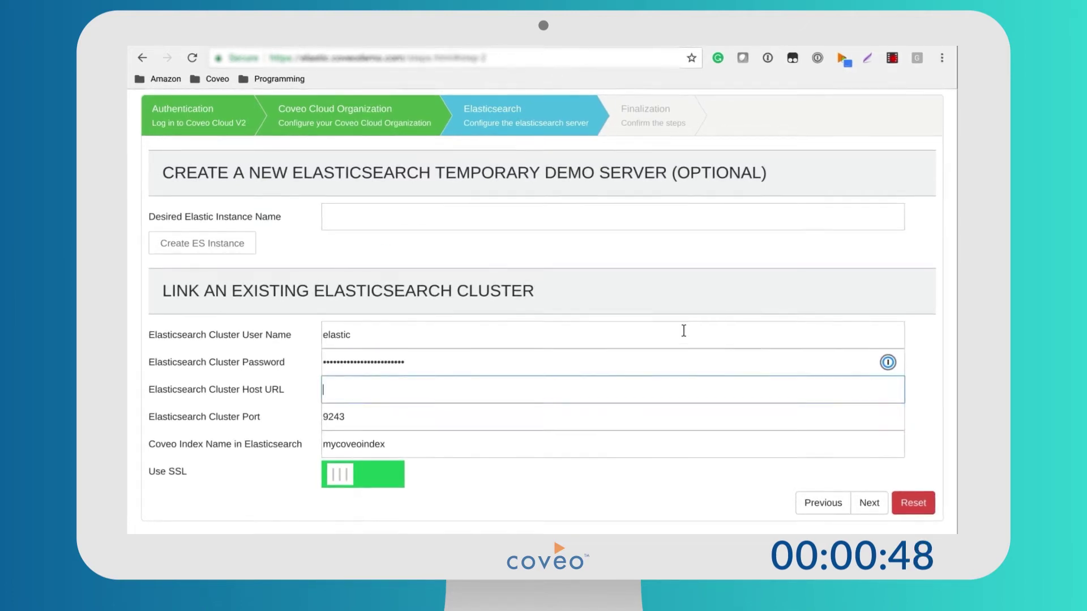
pyautogui.write('09c230e90b5415a0db67bf1cb5f2d652.us-east-1.aws.found.io')
# Rename the Coveo index from mycoveoindex to videodemoindex and continue to the Finalization summary.
pyautogui.click(460, 434)
pyautogui.moveTo(460, 434); pyautogui.dragTo(315, 430)
pyautogui.write('videodemo')
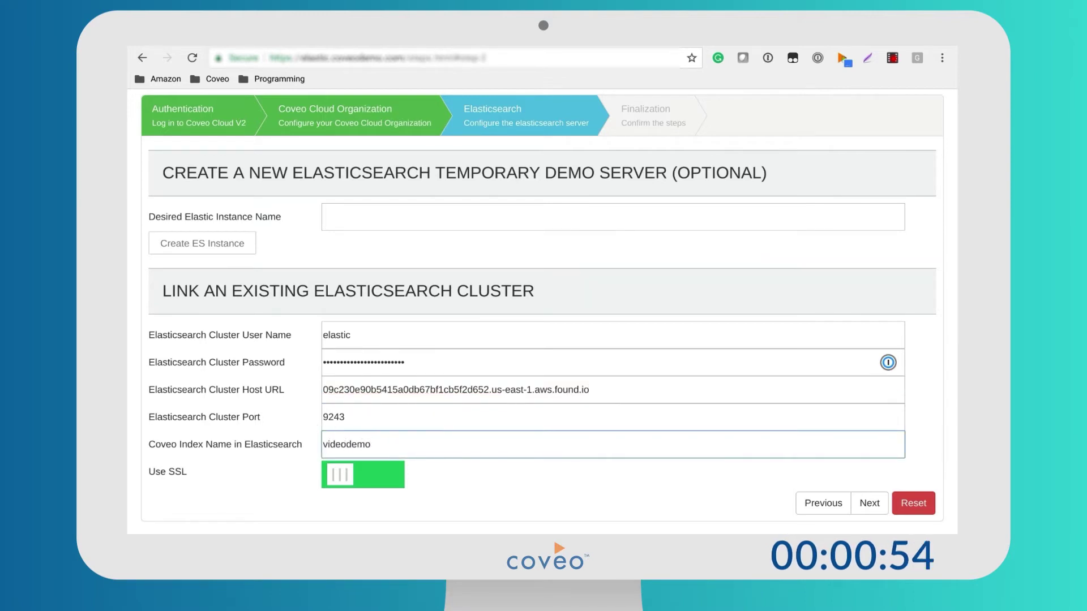
pyautogui.write('index')
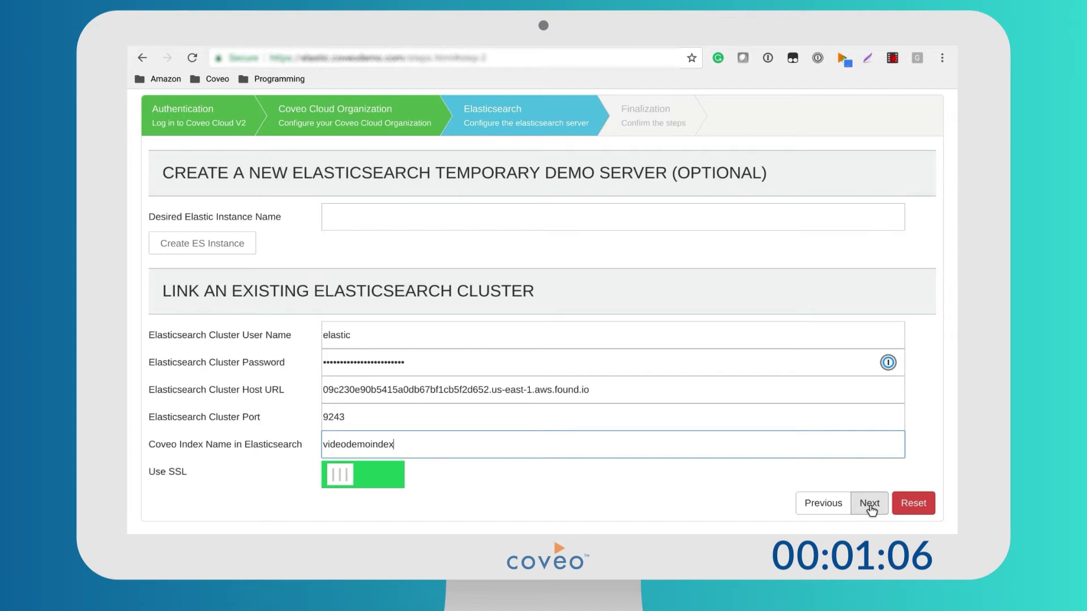
pyautogui.click(869, 505)
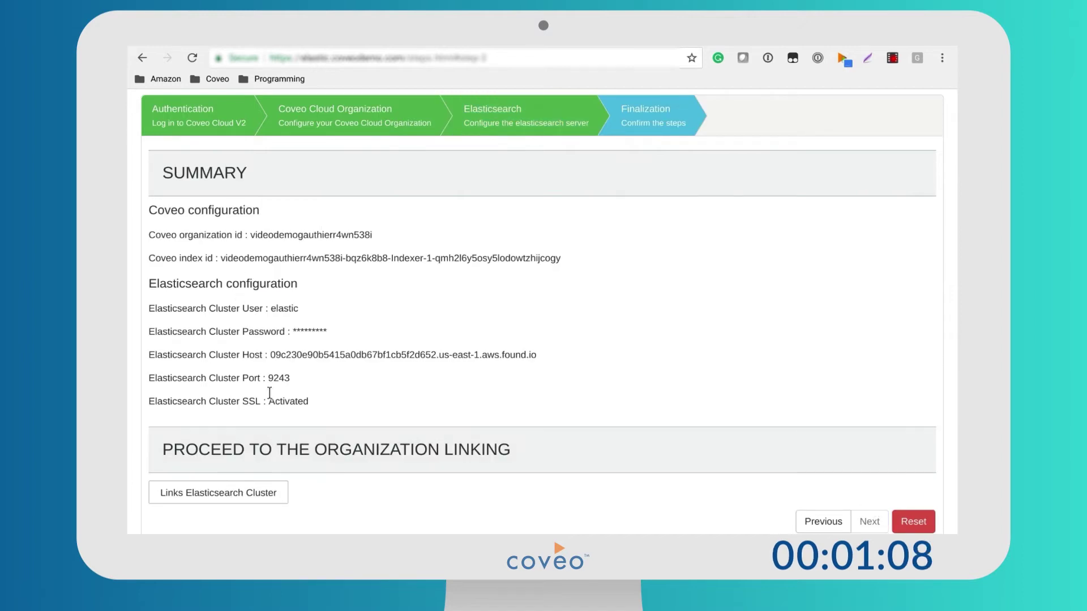
# Link the Elasticsearch cluster to the new organization.
pyautogui.click(253, 493)
pyautogui.scroll(-1, 206, 466)
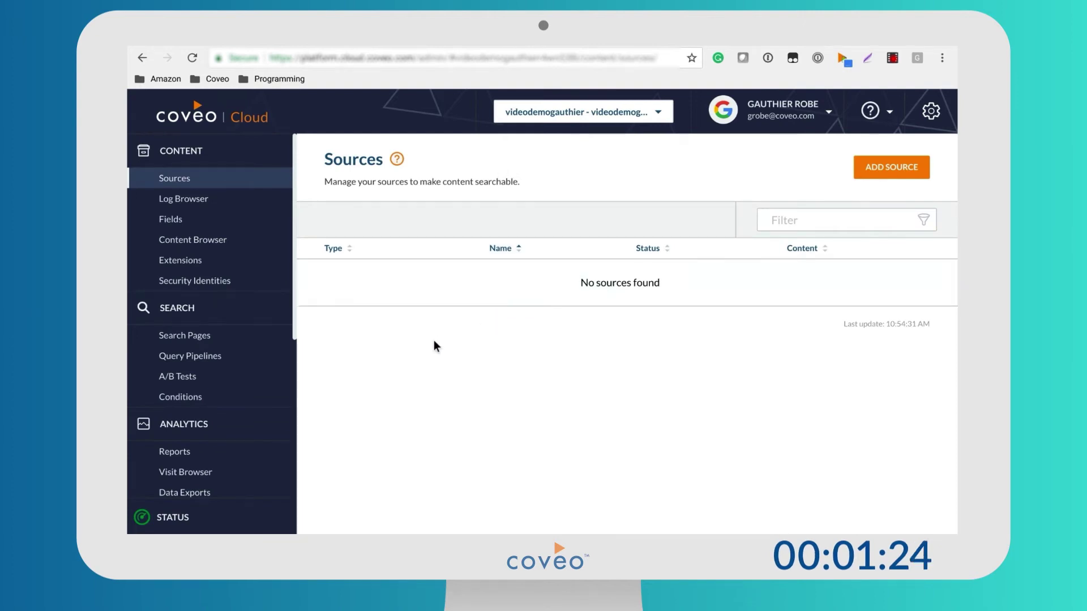
pyautogui.click(874, 170)
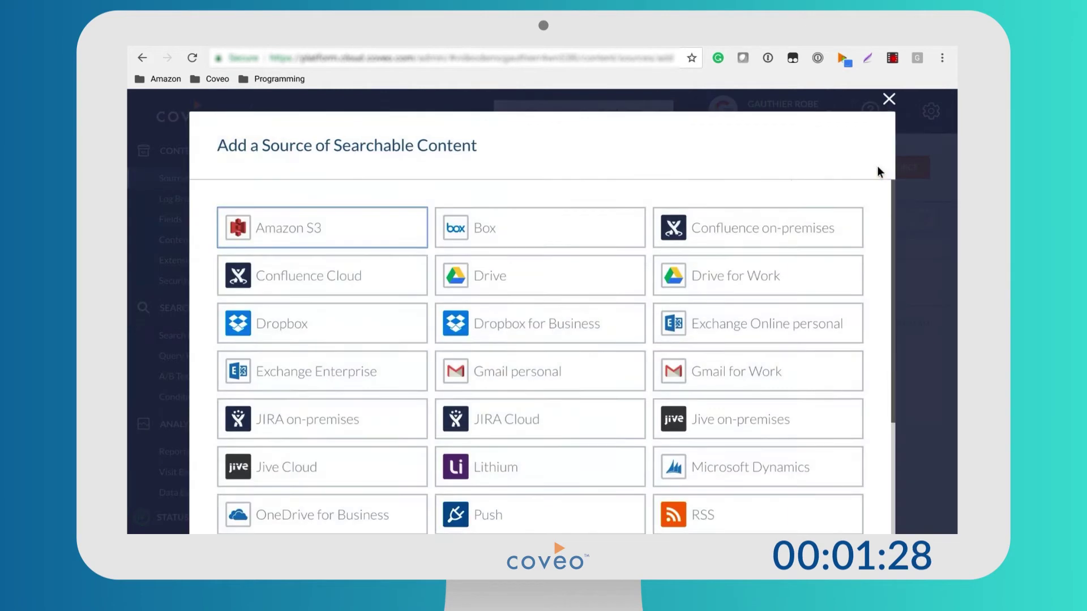
pyautogui.scroll(-3, 583, 340)
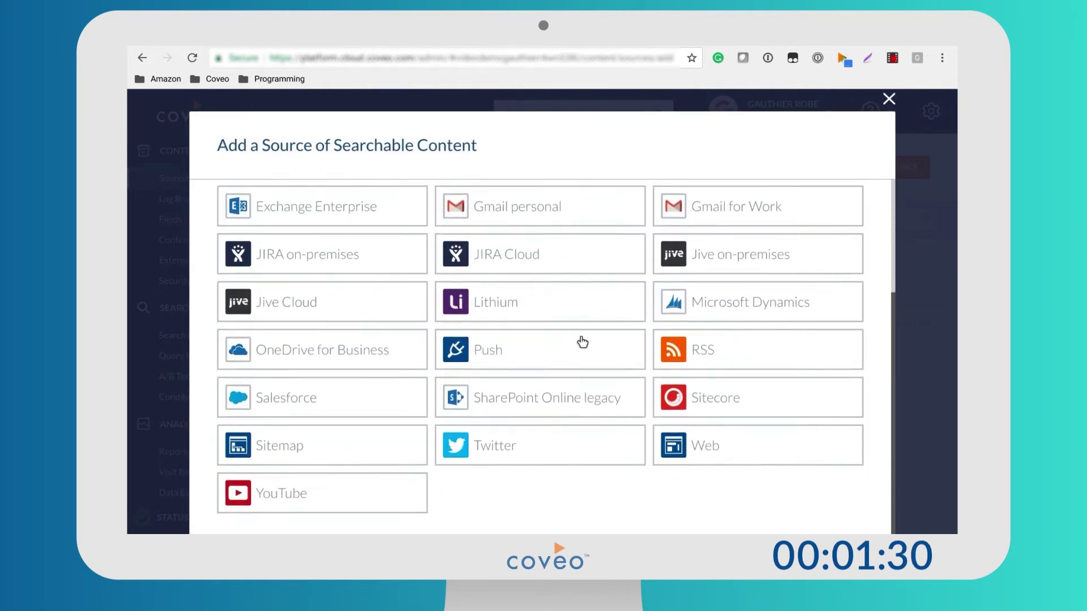
pyautogui.click(710, 446)
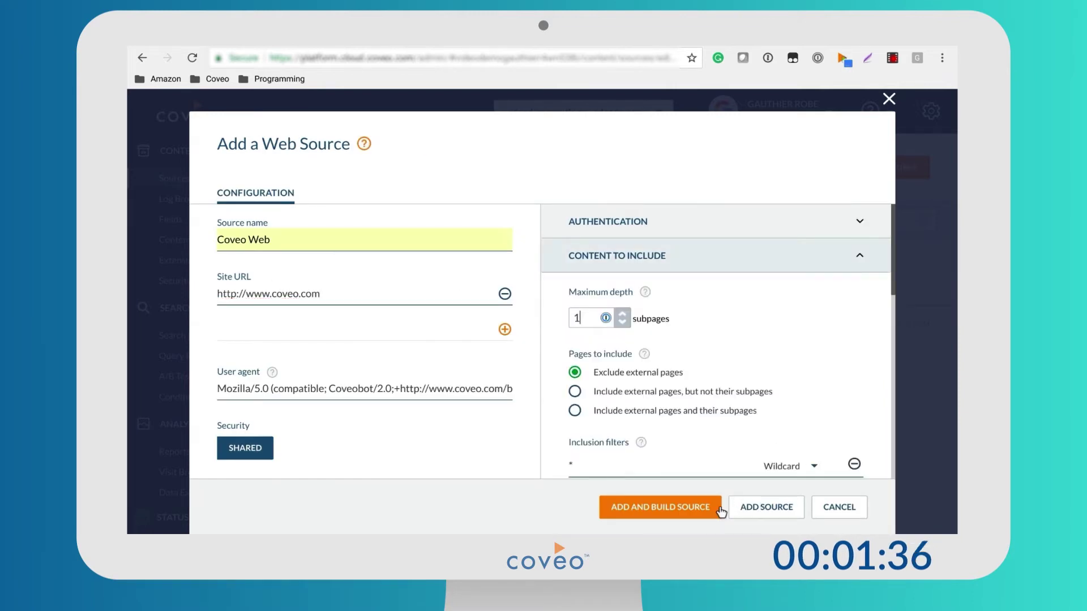
pyautogui.click(690, 508)
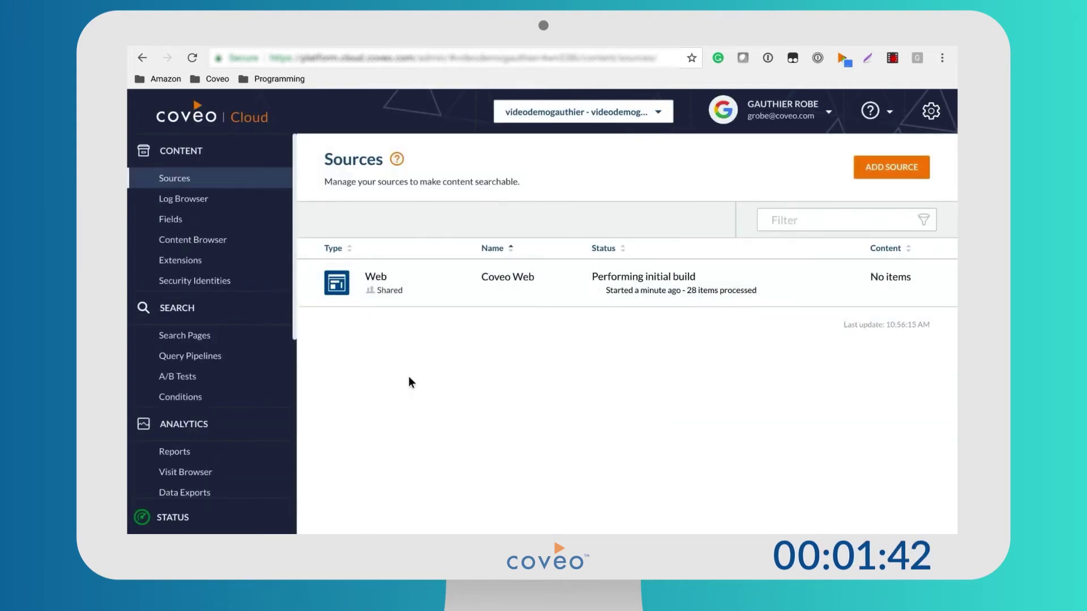
pyautogui.click(204, 247)
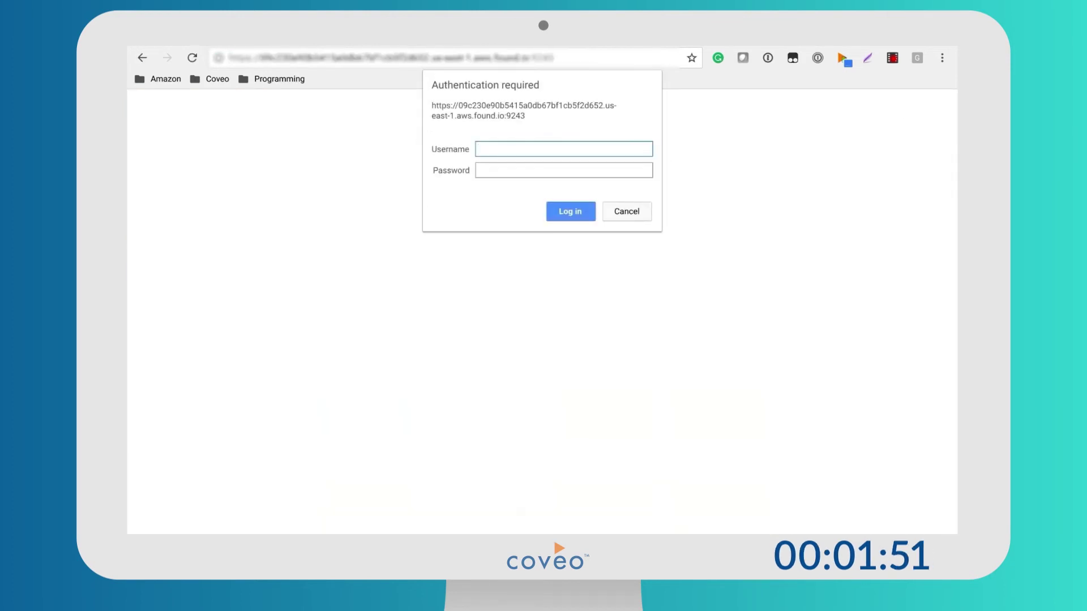
# Log in to the Elasticsearch endpoint as user elastic with the saved cluster password.
pyautogui.write('elastic')
pyautogui.press('Tab')
pyautogui.hotkey('ctrl', 'v')
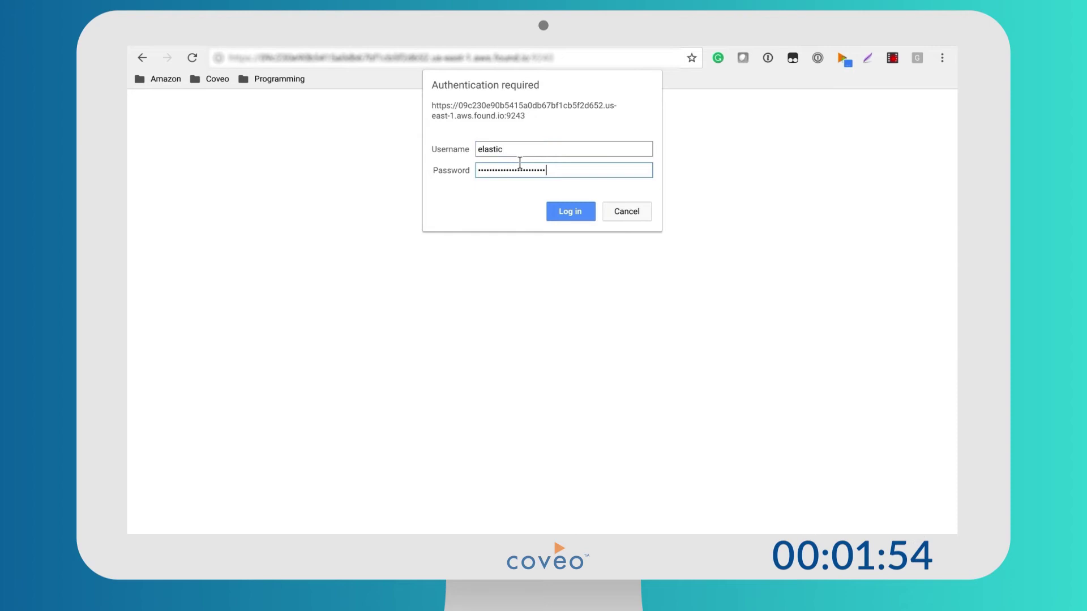
pyautogui.click(563, 210)
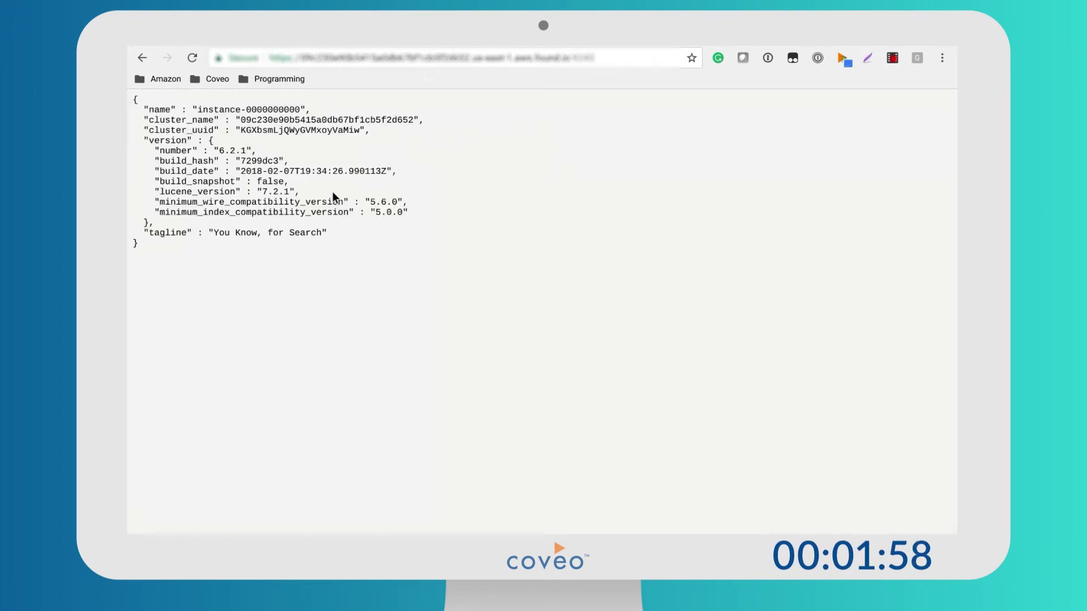
# Append _cat/indices to the cluster URL to list all indices.
pyautogui.click(244, 58)
pyautogui.write('at')
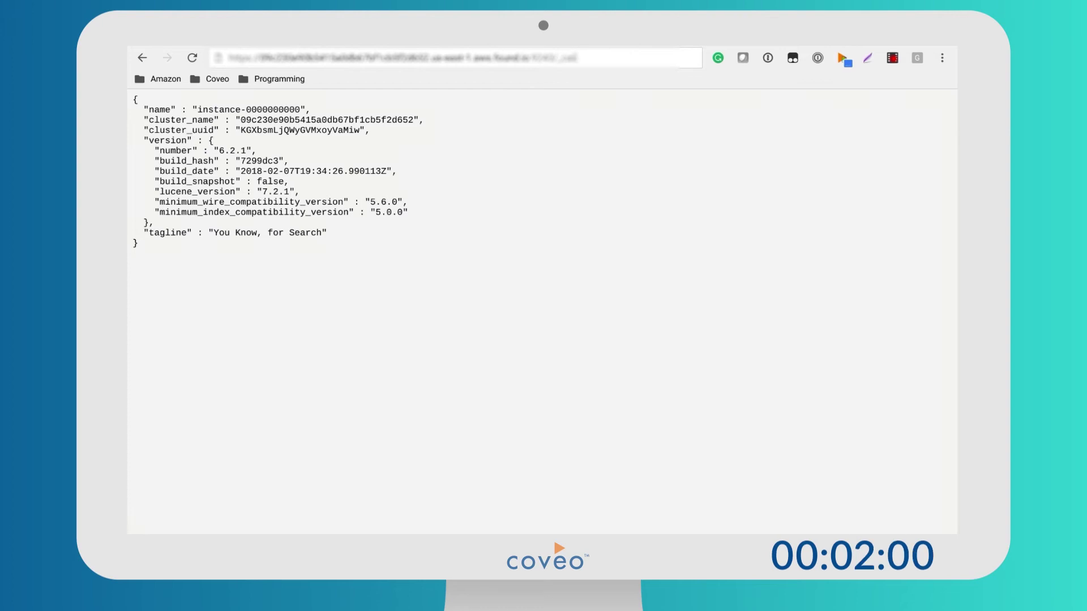
pyautogui.write('/i')
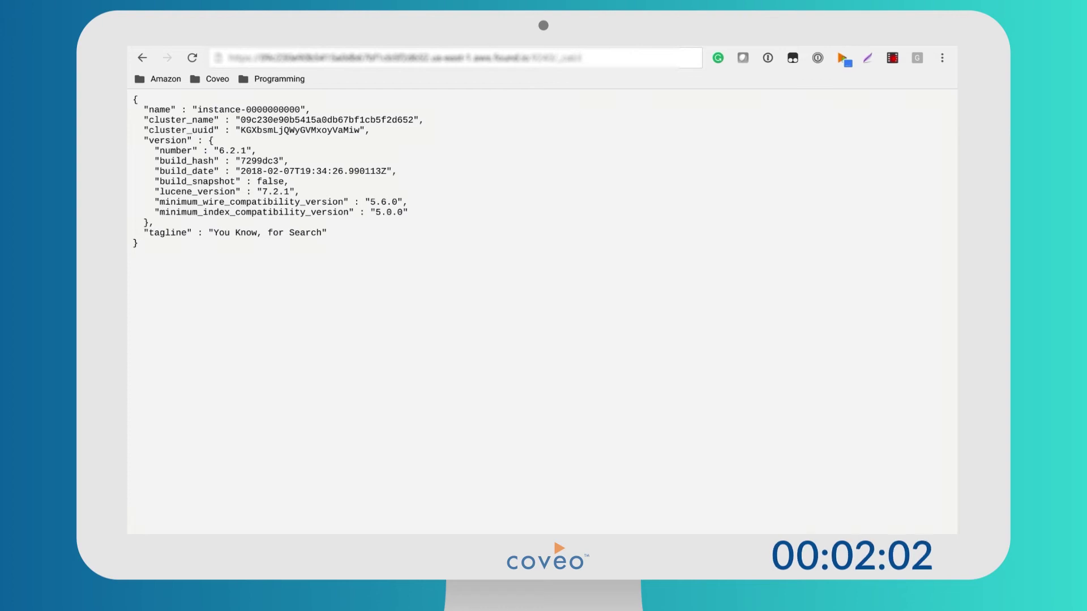
pyautogui.write('nd')
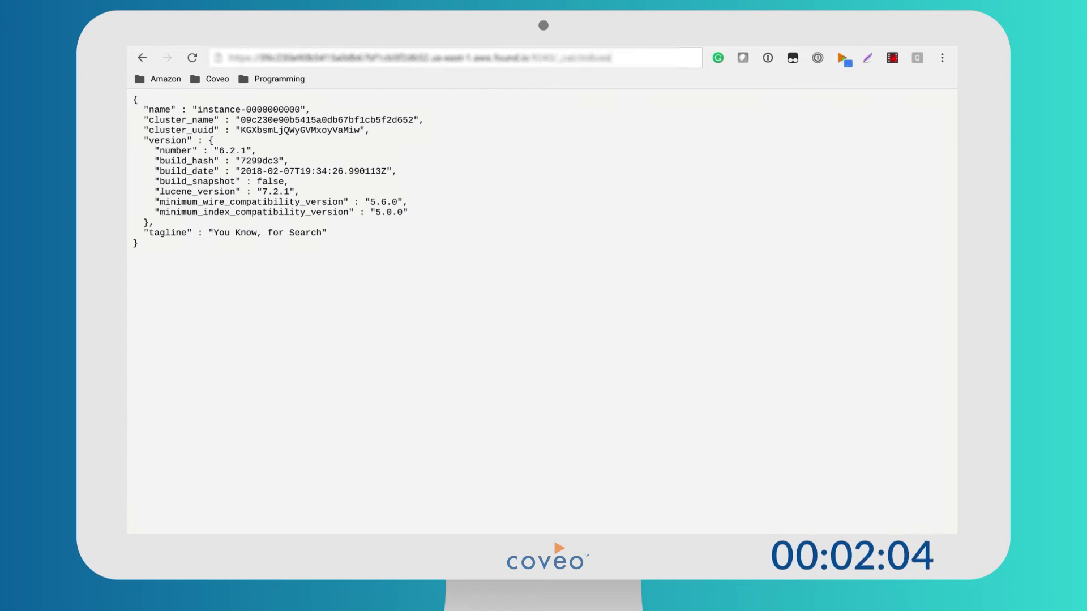
pyautogui.press('Return')
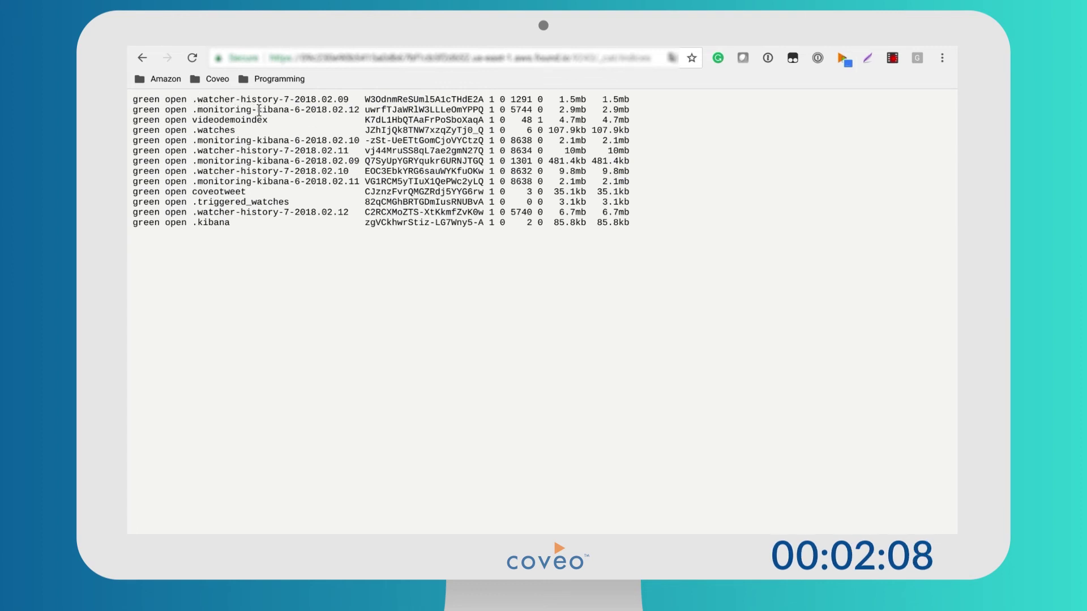
# Query videodemoindex/_search?pretty to review its 48 indexed web documents, then go to Search Pages.
pyautogui.moveTo(258, 110); pyautogui.dragTo(186, 111)
pyautogui.hotkey('ctrl', 'c')
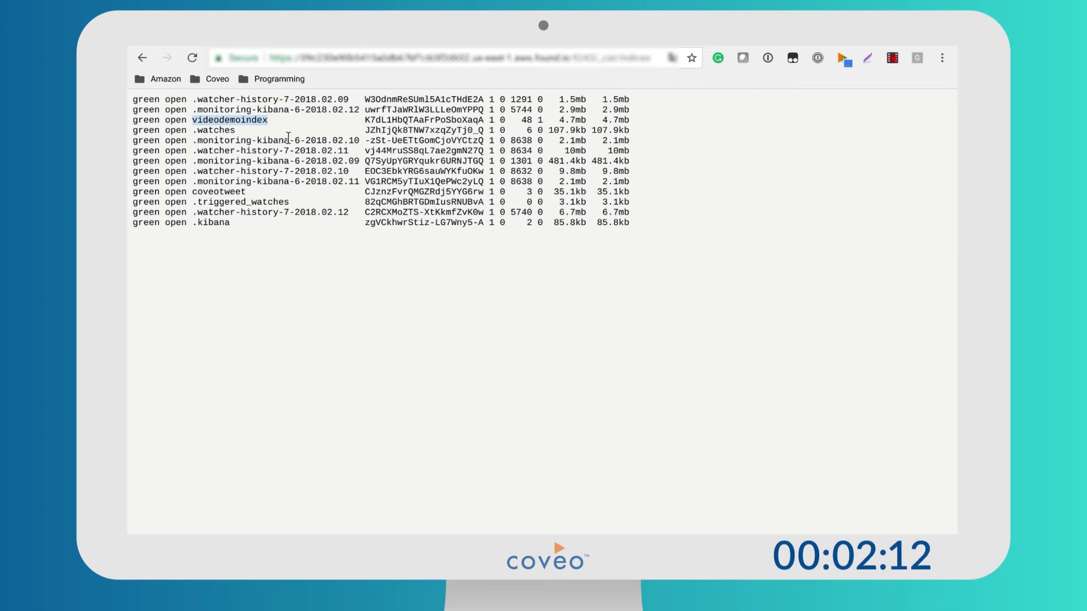
pyautogui.click(584, 51)
pyautogui.click(589, 51)
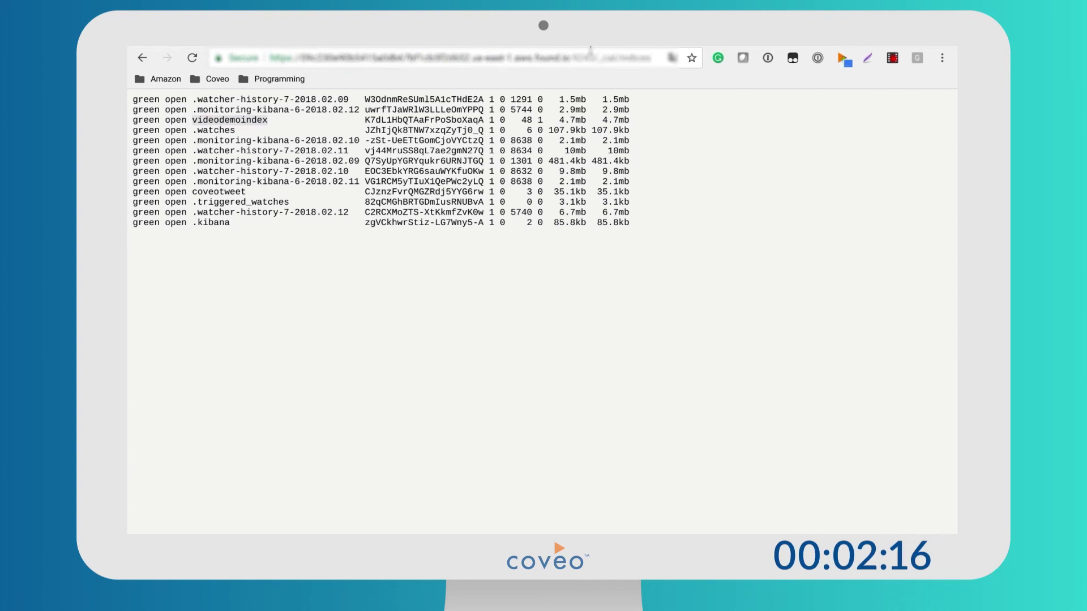
pyautogui.moveTo(589, 51); pyautogui.dragTo(649, 50)
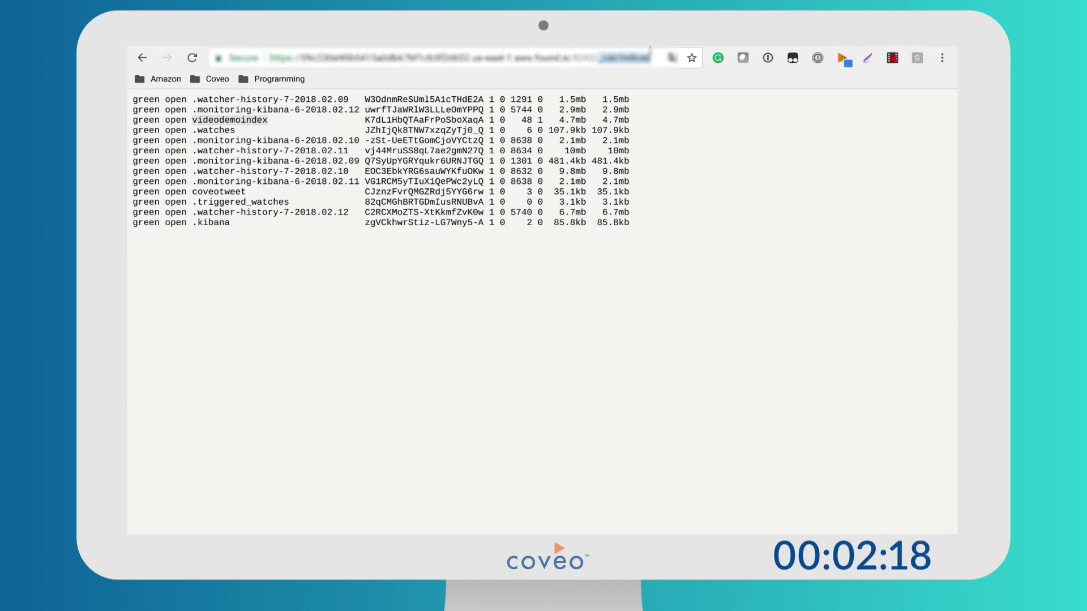
pyautogui.hotkey('ctrl', 'v')
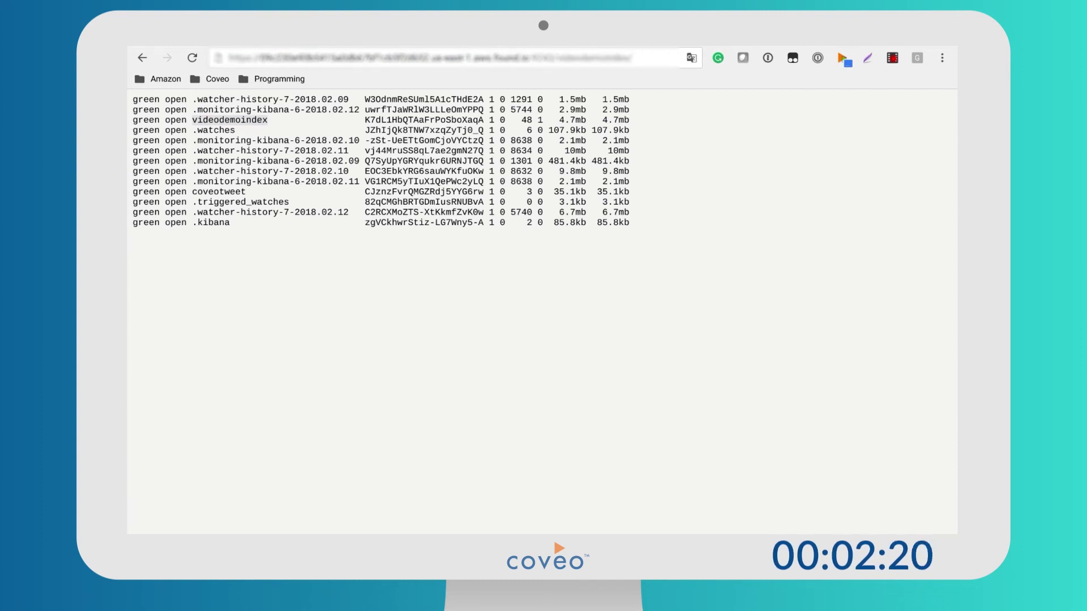
pyautogui.write('rch?pretty')
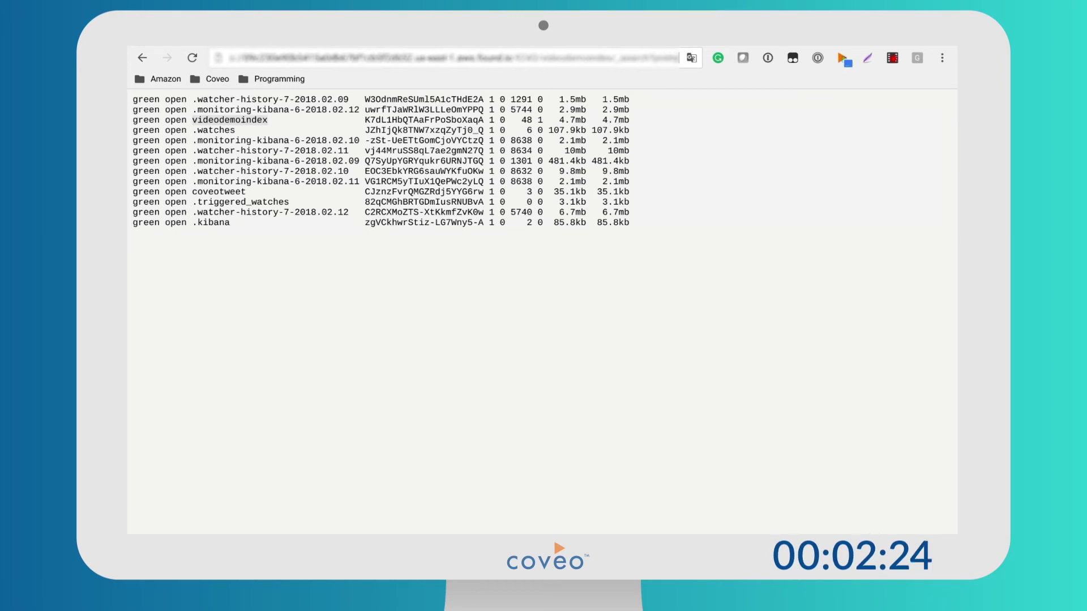
pyautogui.press('Return')
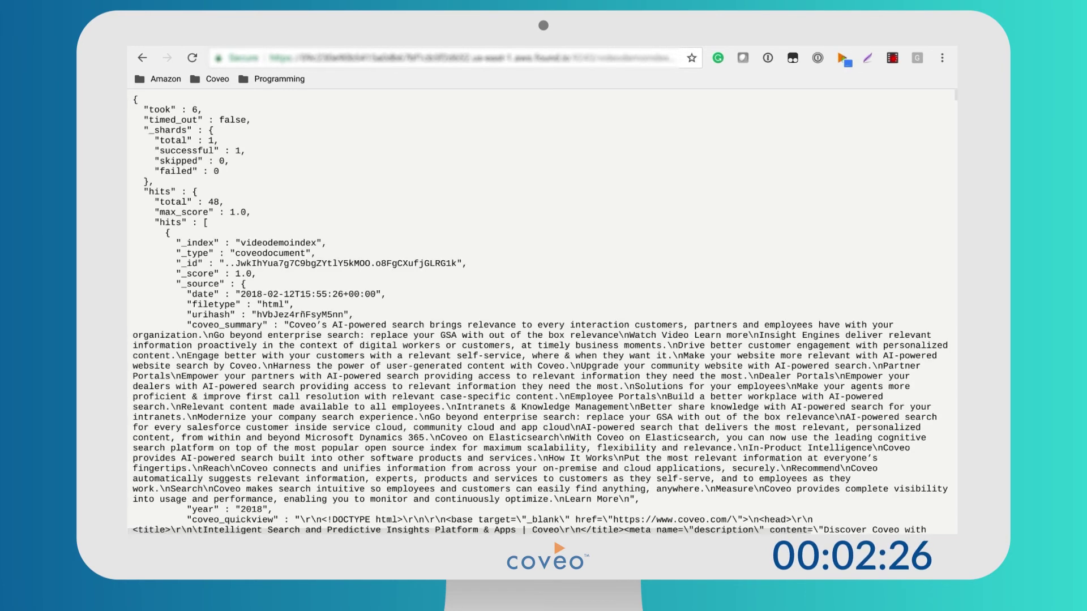
pyautogui.scroll(-1, 297, 306)
pyautogui.scroll(-20, 297, 307)
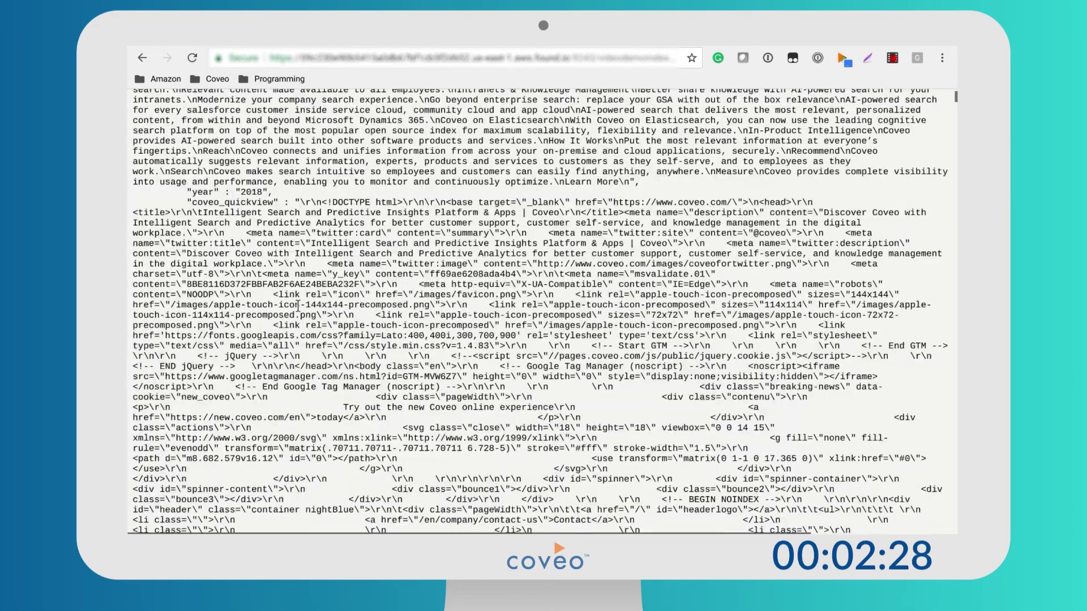
pyautogui.scroll(-1, 298, 306)
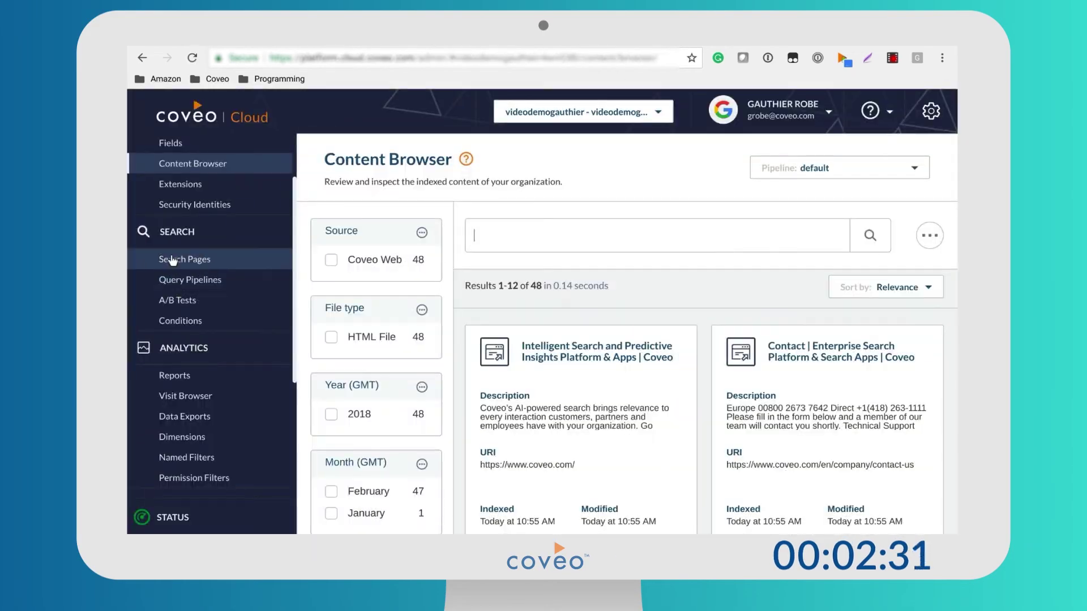
pyautogui.click(172, 261)
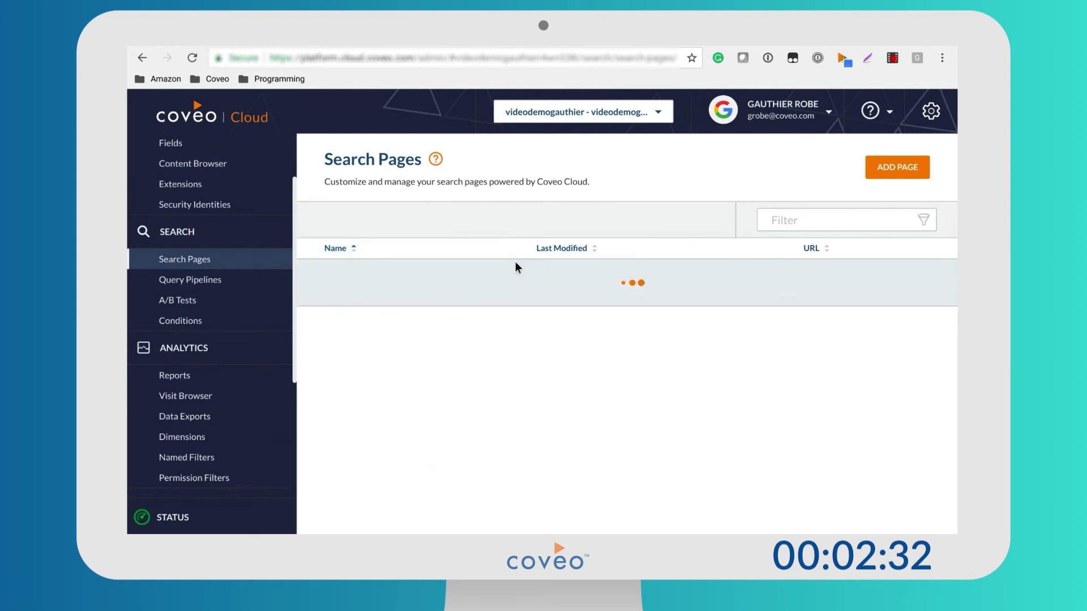
# Add a named search page and open it in the search page editor.
pyautogui.click(907, 168)
pyautogui.click(605, 285)
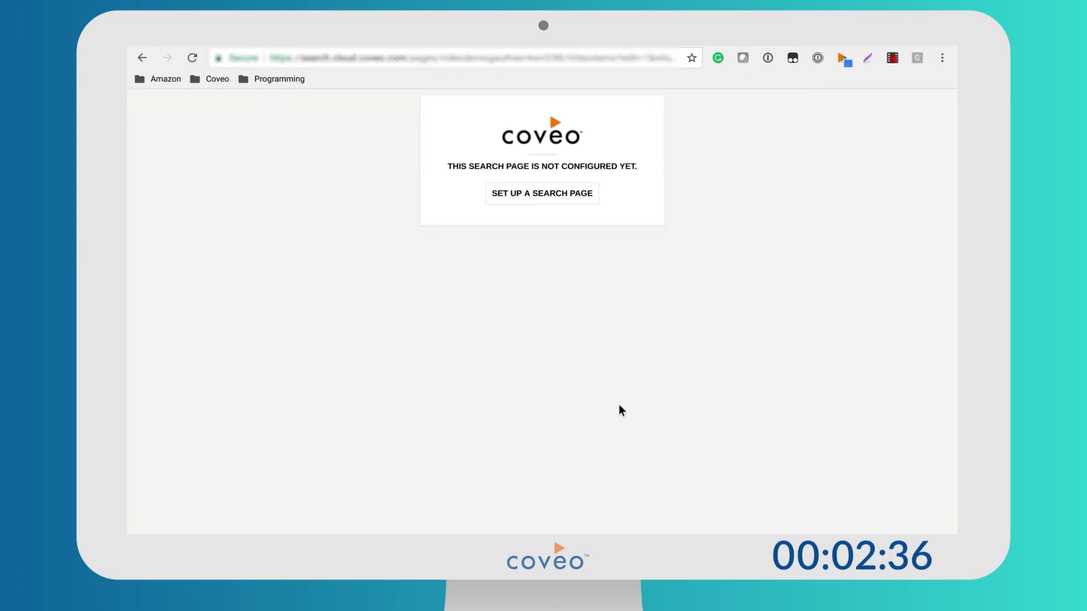
pyautogui.click(539, 192)
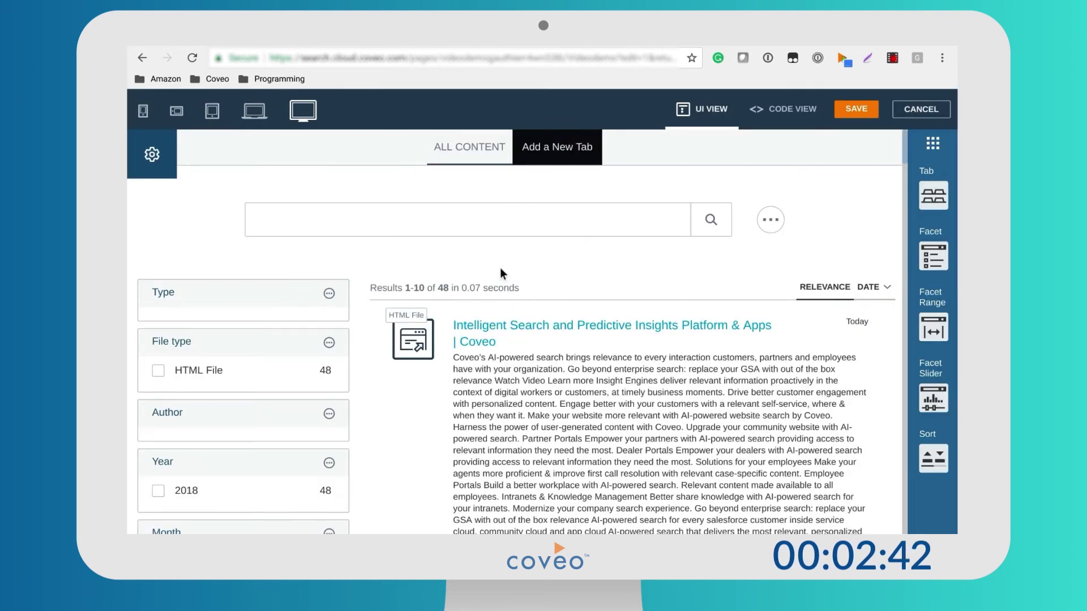
pyautogui.scroll(-3, 548, 241)
pyautogui.scroll(3, 548, 239)
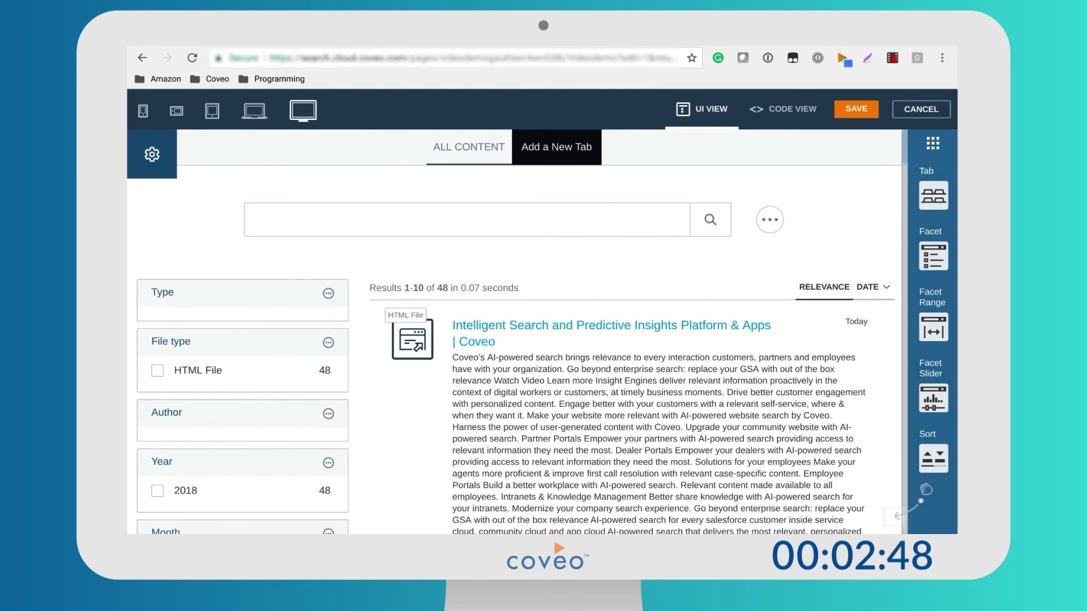
pyautogui.moveTo(933, 256)
pyautogui.moveTo(926, 490); pyautogui.dragTo(346, 330)
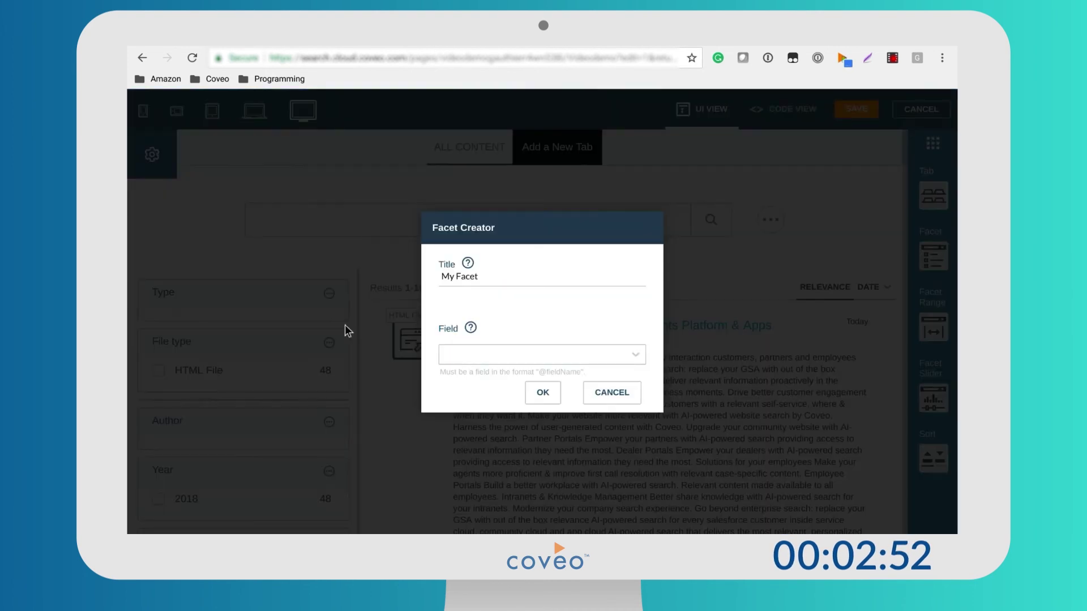
pyautogui.moveTo(481, 277); pyautogui.dragTo(433, 264)
pyautogui.write('Language')
pyautogui.click(466, 355)
pyautogui.write('@langu')
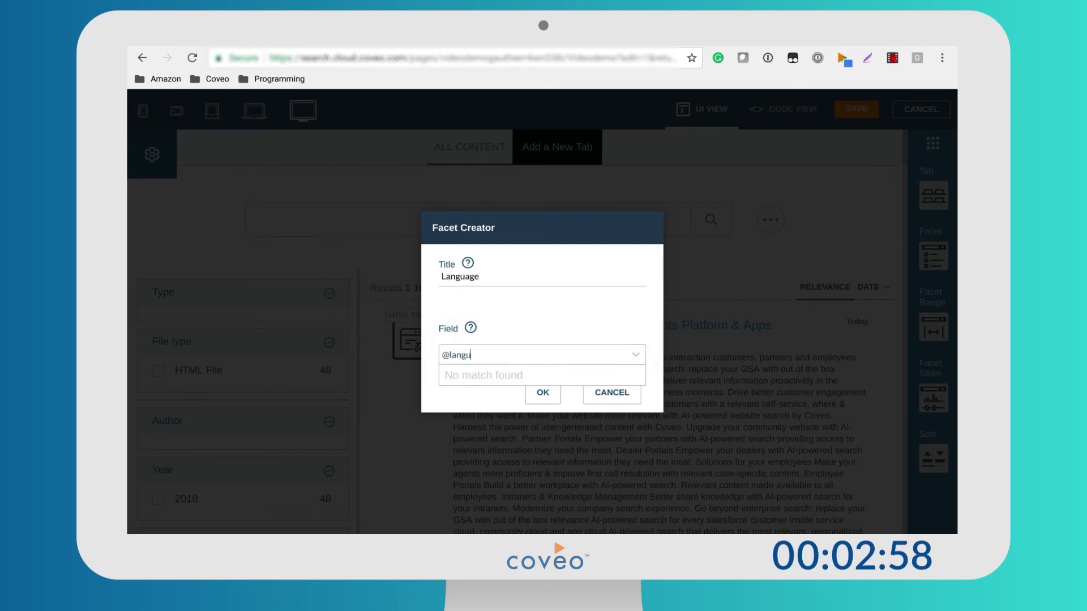
pyautogui.click(529, 390)
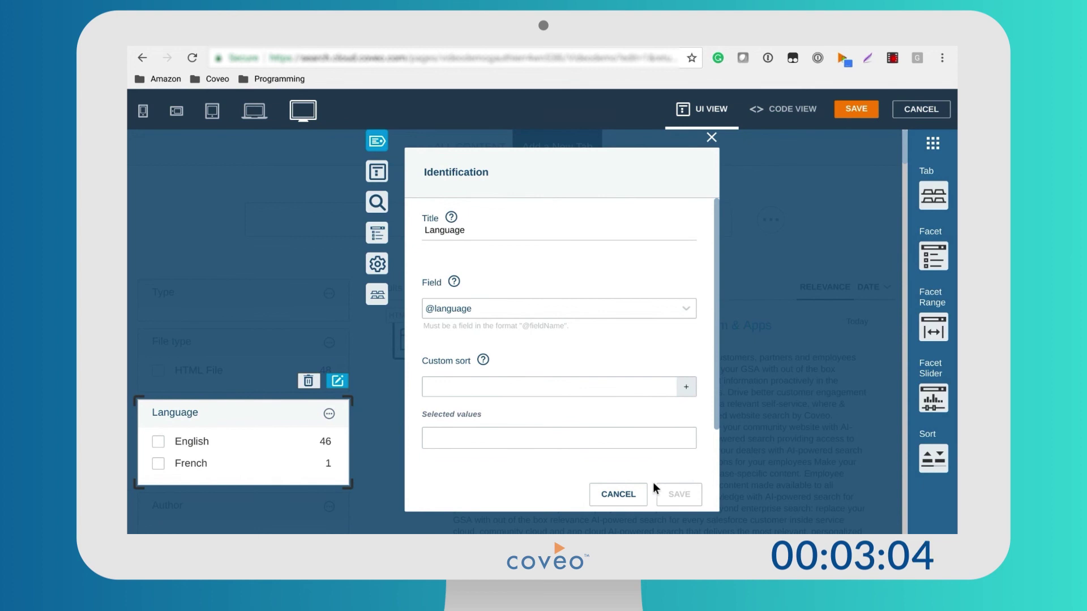
pyautogui.click(711, 137)
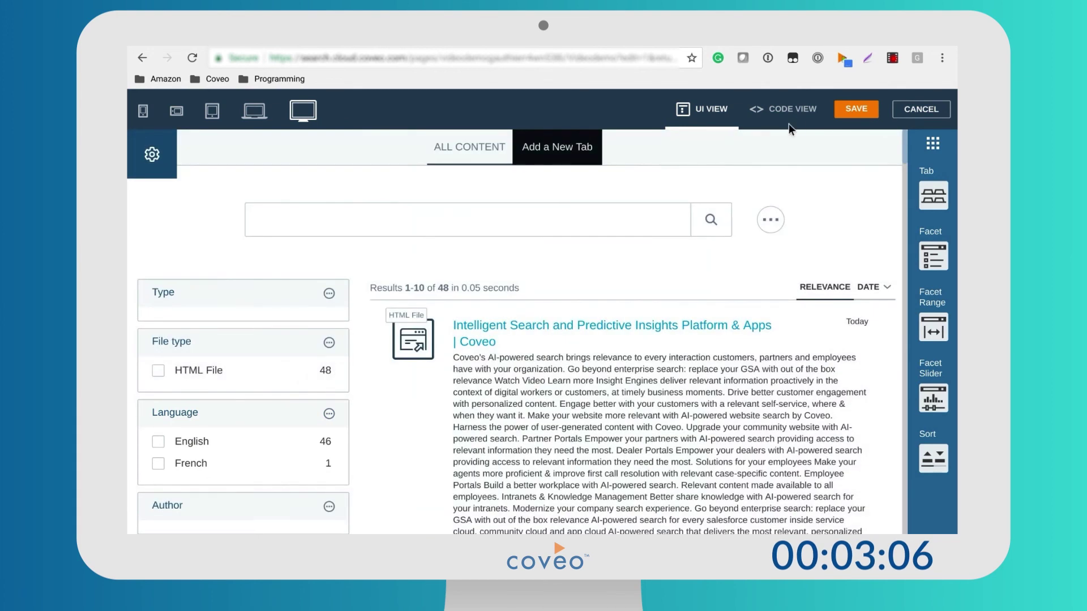
# Save the search page and open the live Videodemo page from the Search Pages list.
pyautogui.click(838, 111)
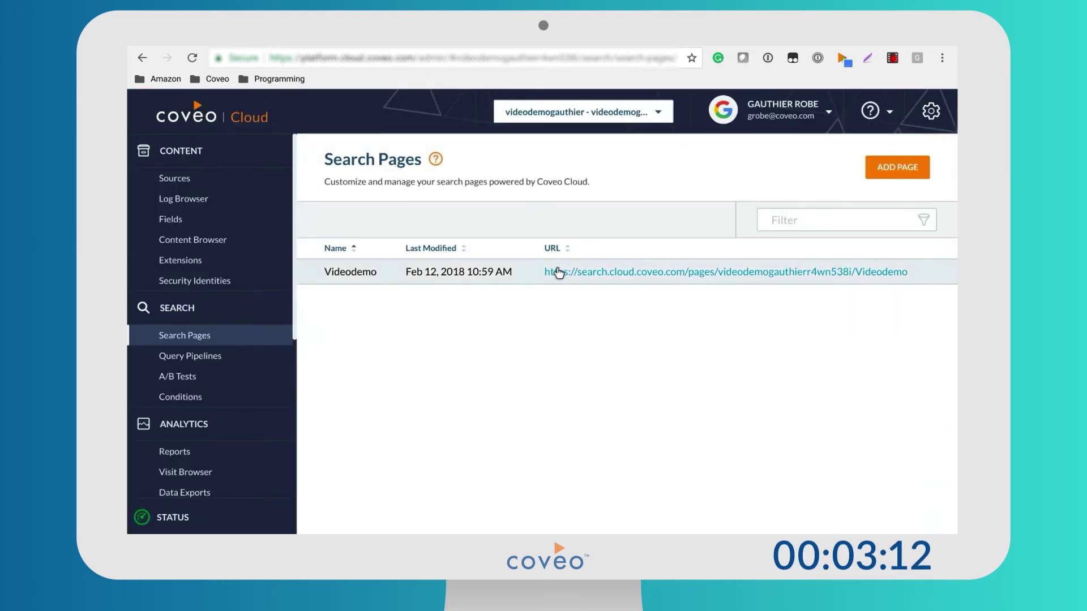
pyautogui.click(562, 270)
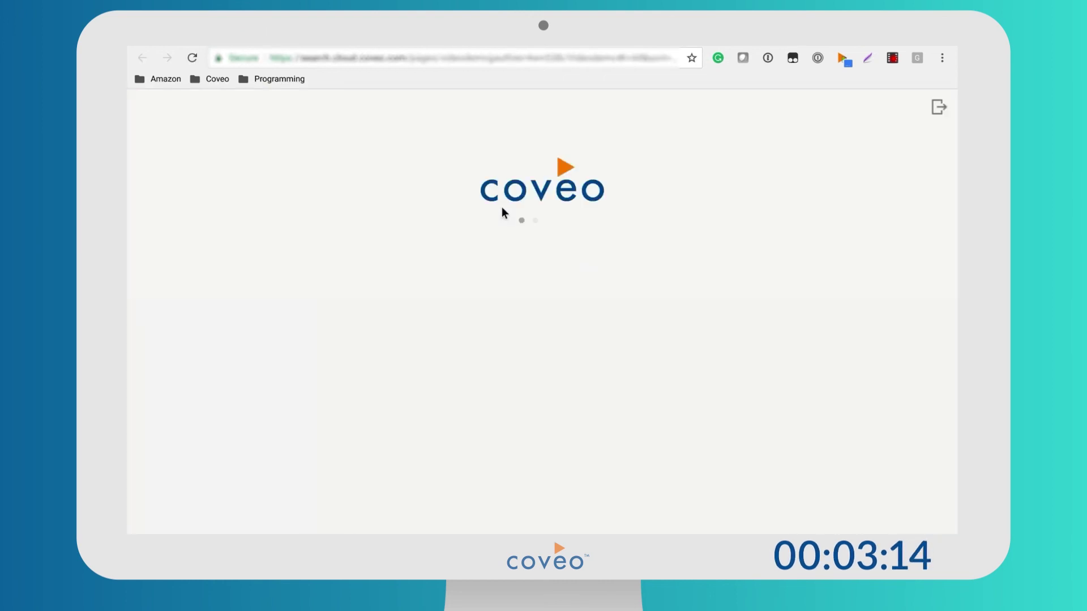